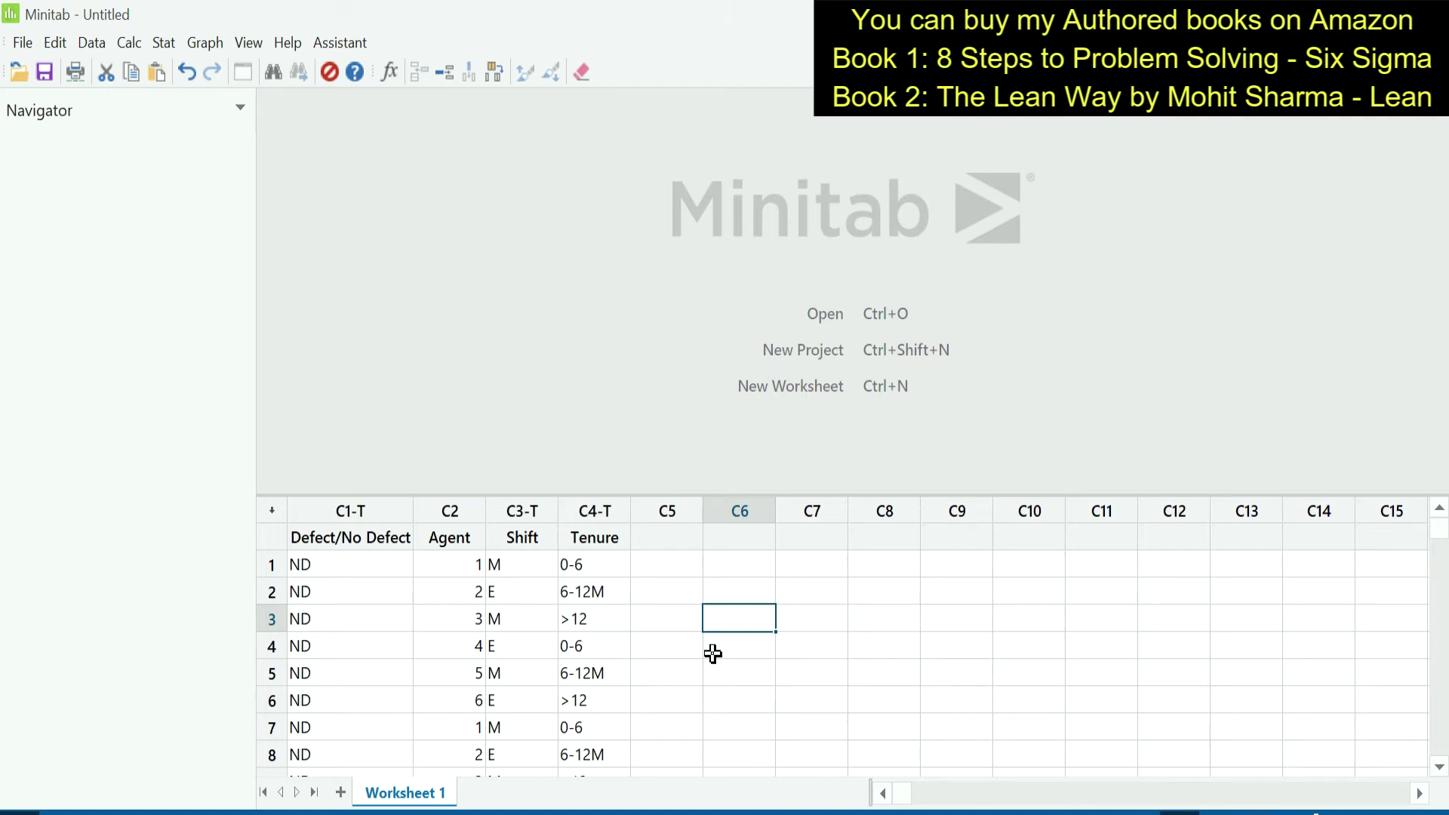
Open Stat > Tables > Chi-Square Test for Association with C1 Defect/No Defect as rows and C2 Agent as columns
{"action": "left_click", "coordinate": [163, 42]}
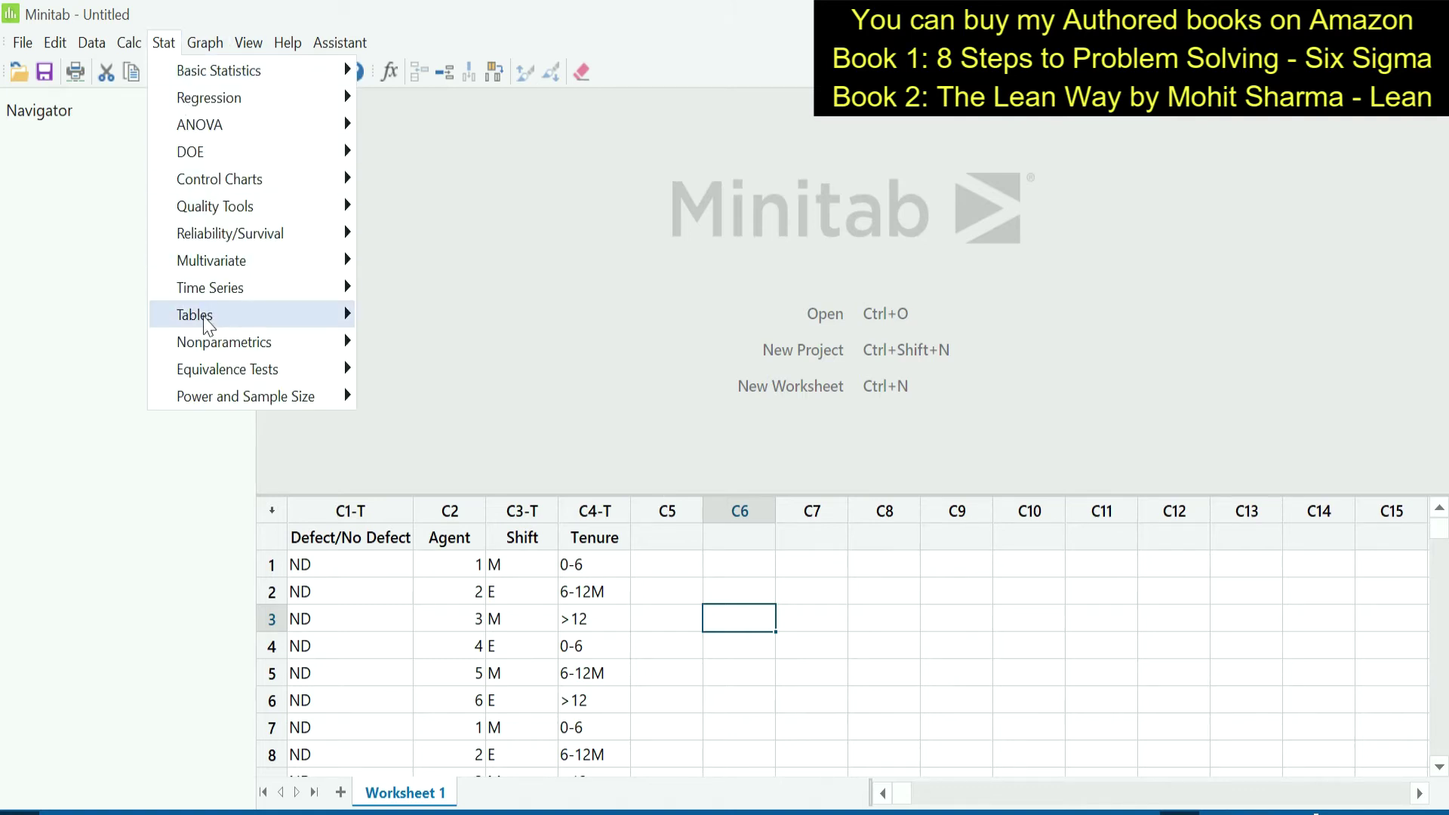
{"action": "mouse_move", "coordinate": [204, 316]}
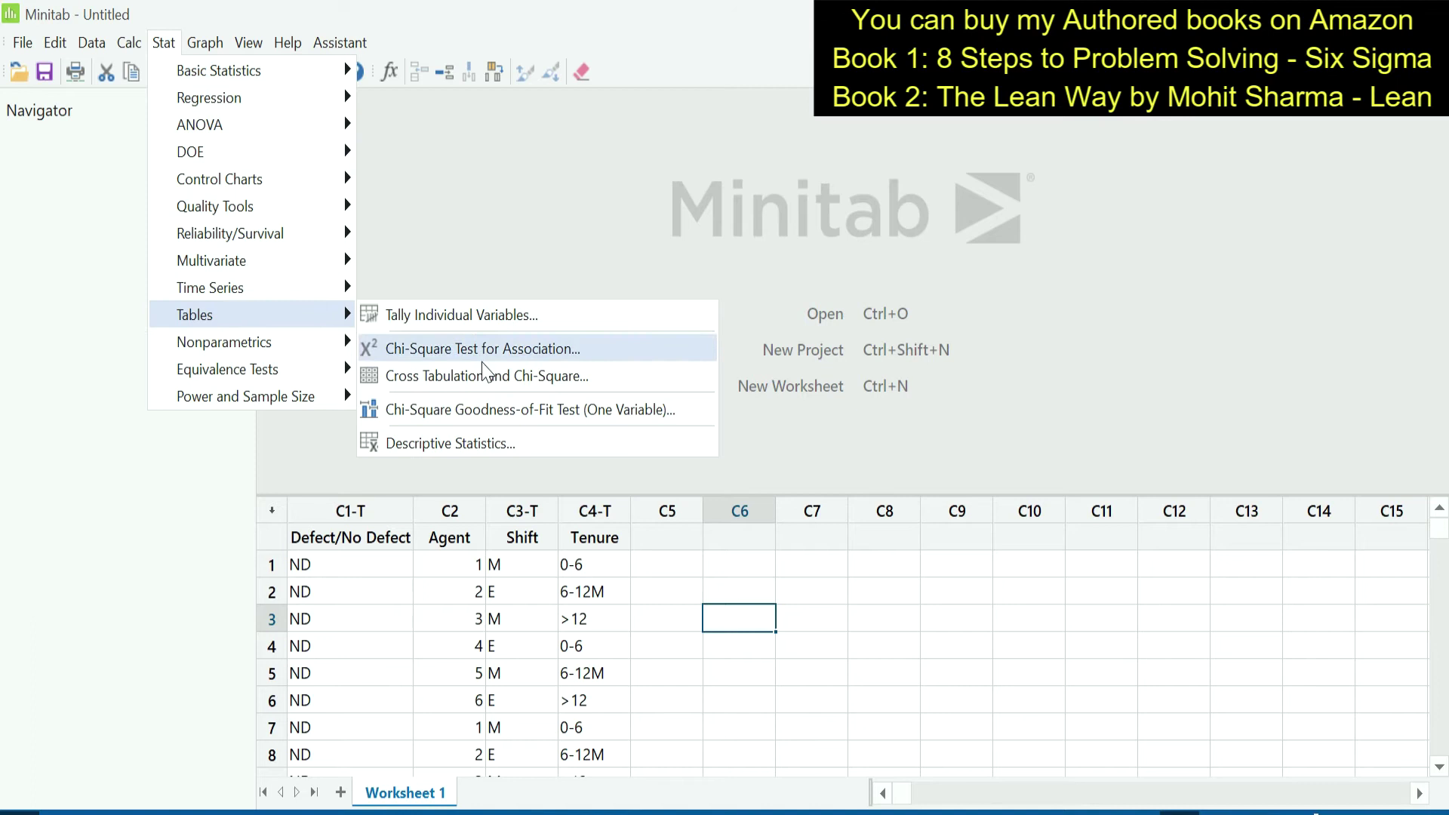
{"action": "left_click", "coordinate": [638, 359]}
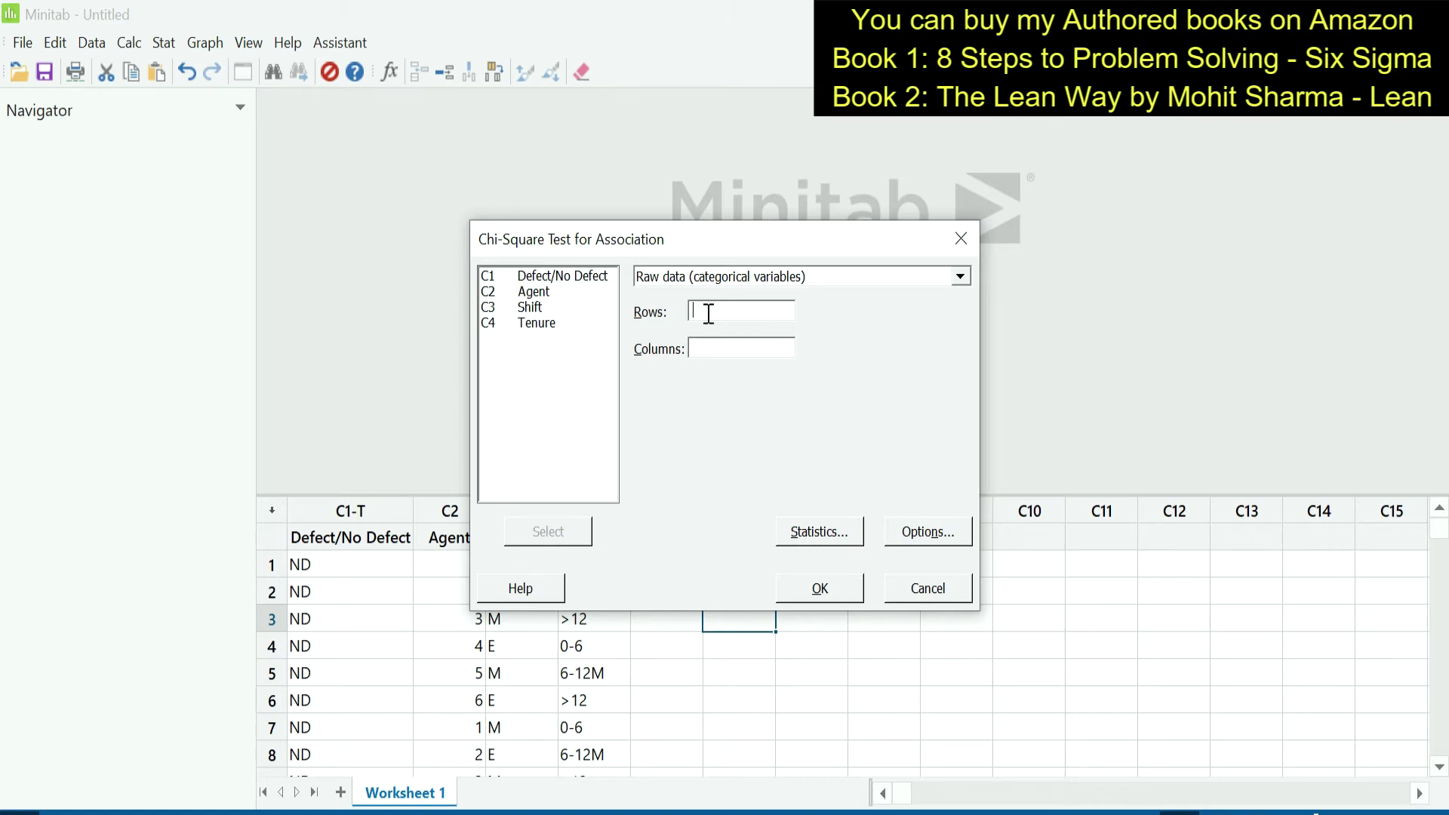
{"action": "double_click", "coordinate": [590, 276]}
{"action": "left_click", "coordinate": [697, 347]}
{"action": "double_click", "coordinate": [533, 293]}
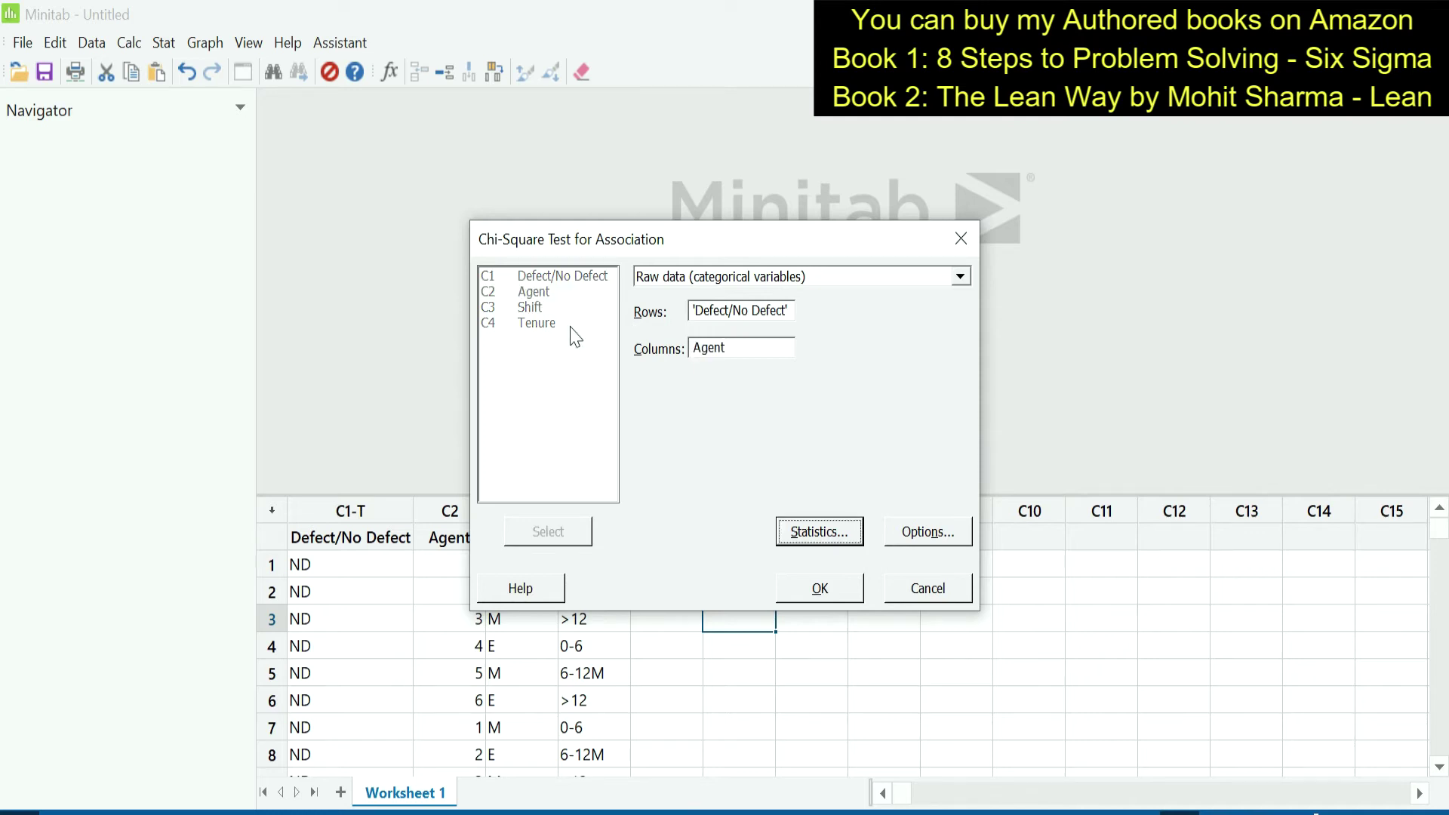
Run the Defect vs Agent test: p-value 0.000, agent 1 shows 39 defects versus 16.35 expected
{"action": "left_click", "coordinate": [819, 596]}
{"action": "scroll", "coordinate": [753, 483], "scroll_direction": "down", "scroll_amount": 5}
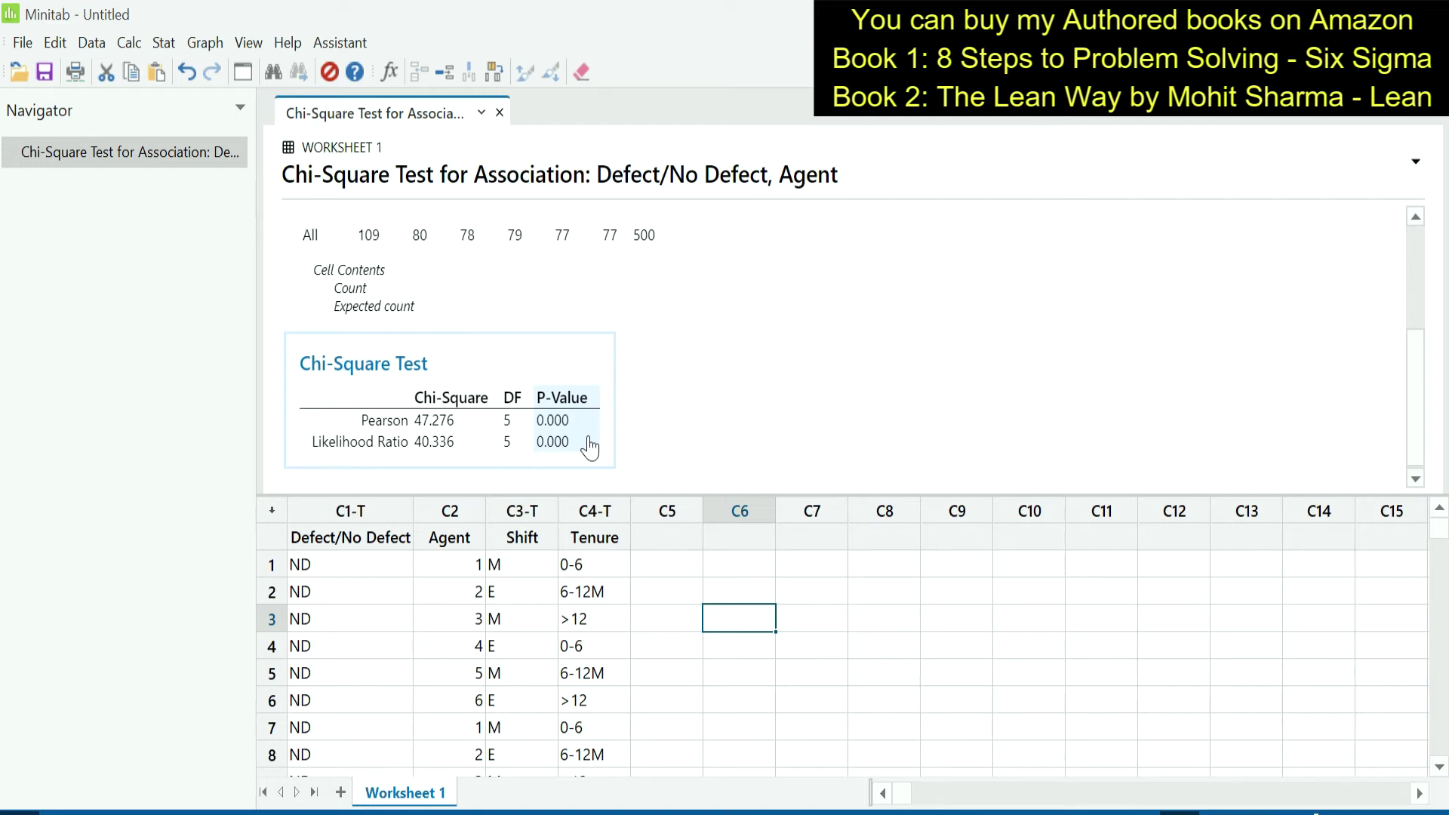
{"action": "scroll", "coordinate": [590, 447], "scroll_direction": "up", "scroll_amount": 3}
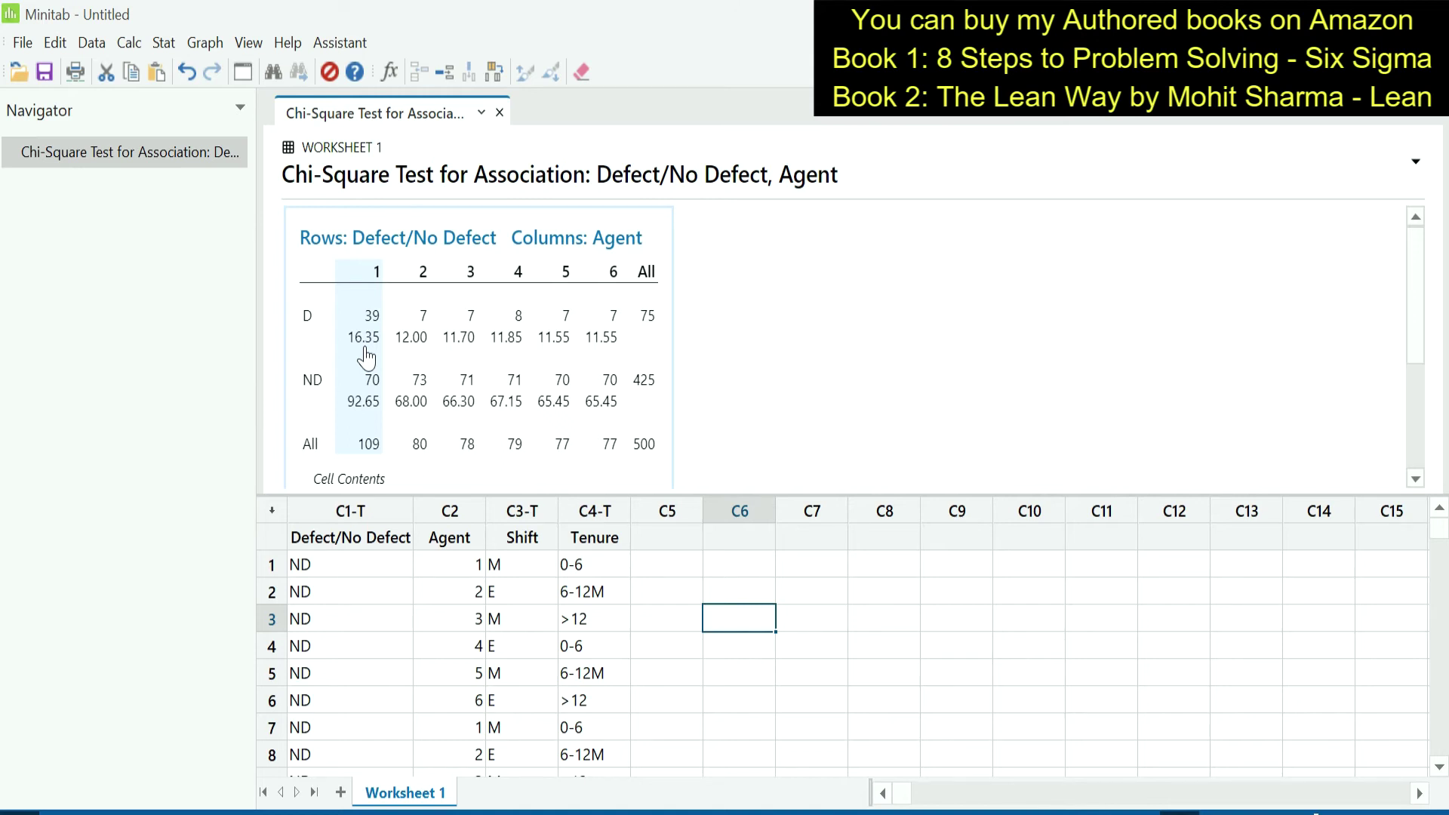
Reopen the chi-square dialog with Ctrl+E and replace Agent with C3 Shift in Columns
{"action": "key", "text": "ctrl+e"}
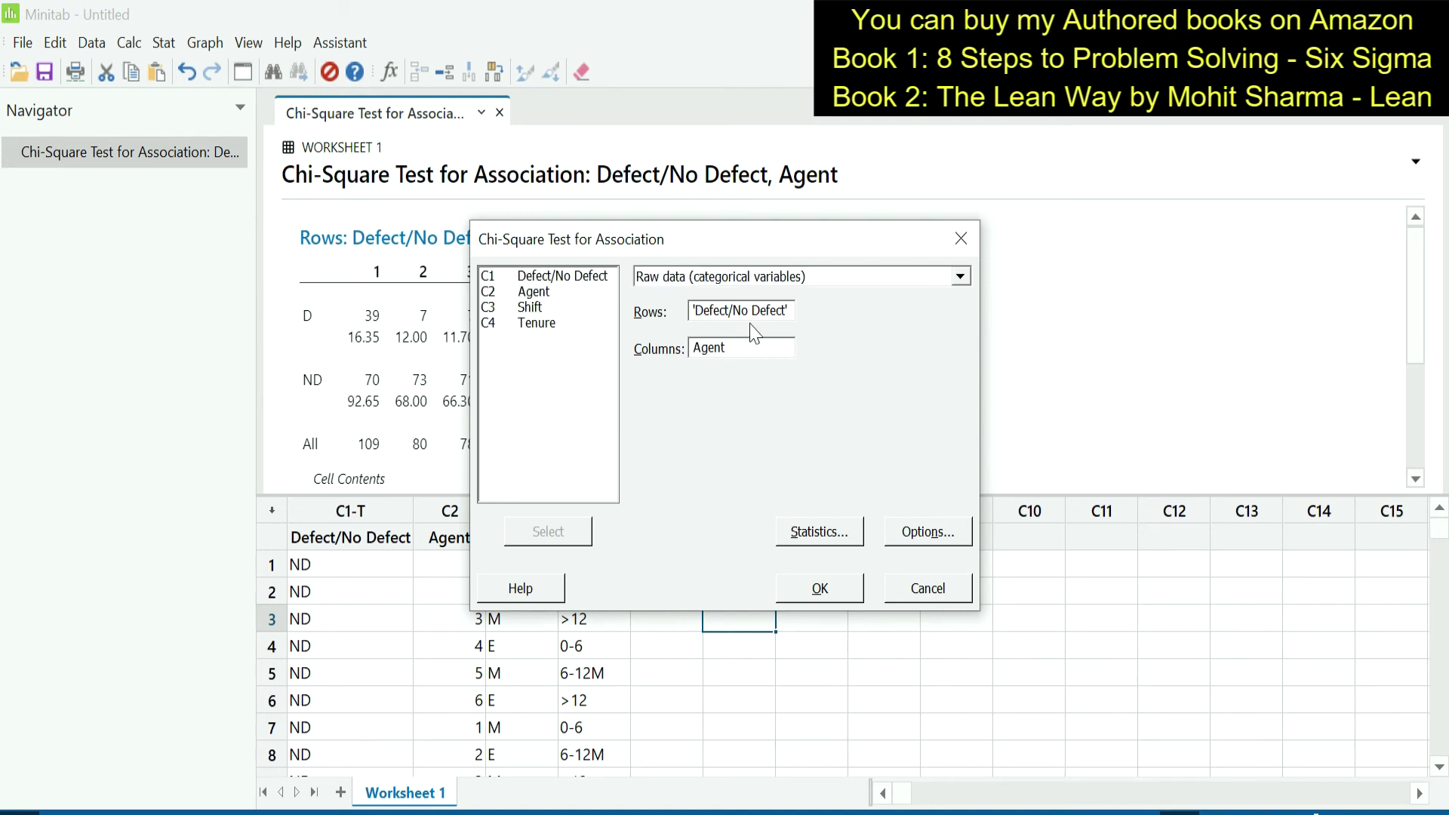
{"action": "key", "text": "BackSpace"}
{"action": "key", "text": "BackSpace"}
{"action": "key", "text": "BackSpace"}
{"action": "key", "text": "BackSpace"}
{"action": "key", "text": "BackSpace"}
{"action": "double_click", "coordinate": [529, 307]}
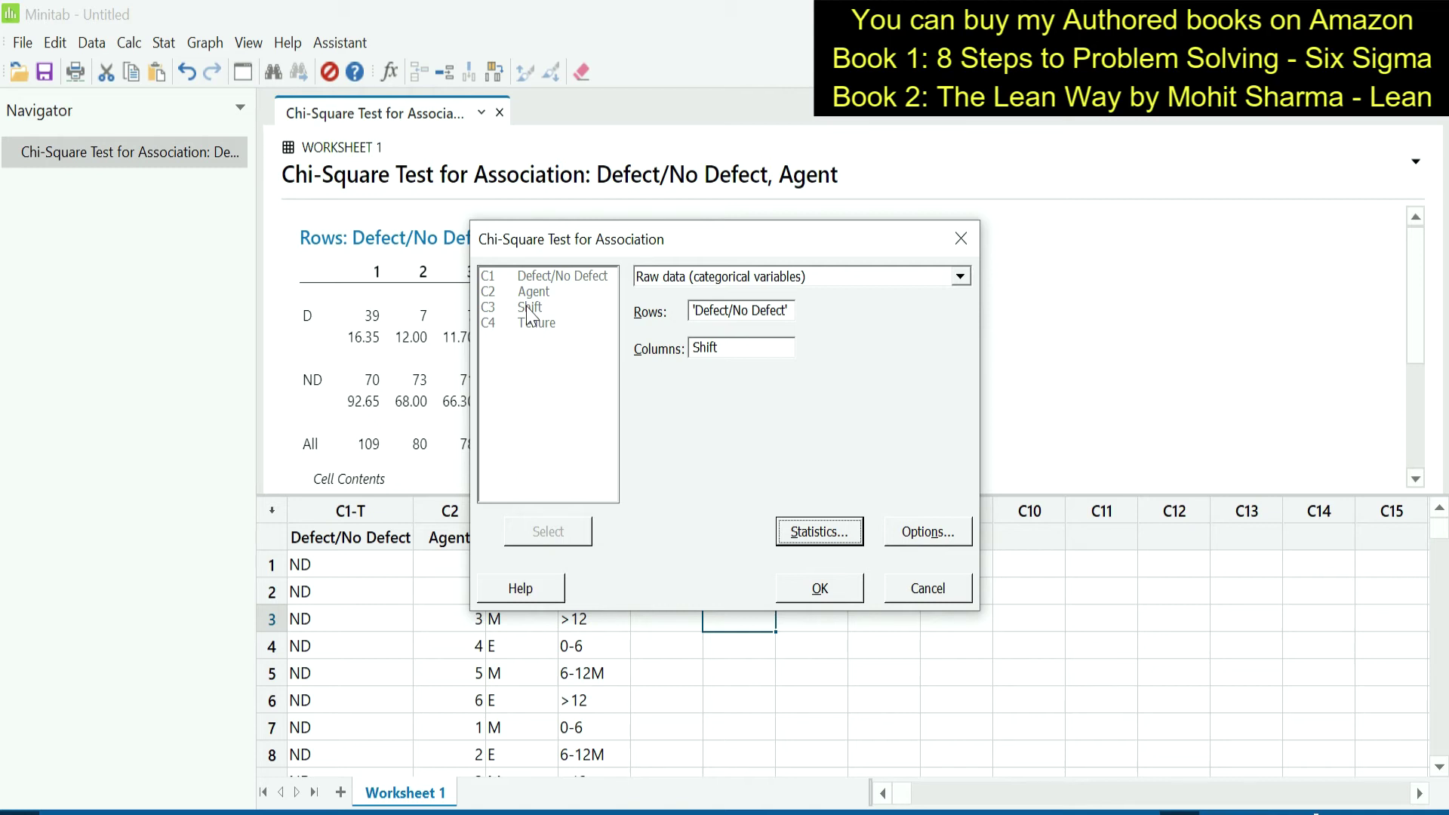
Run the Defect vs Shift test and read Pearson 1.747, DF 1, p-value 0.186
{"action": "left_click", "coordinate": [810, 596]}
{"action": "scroll", "coordinate": [574, 453], "scroll_direction": "down", "scroll_amount": 3}
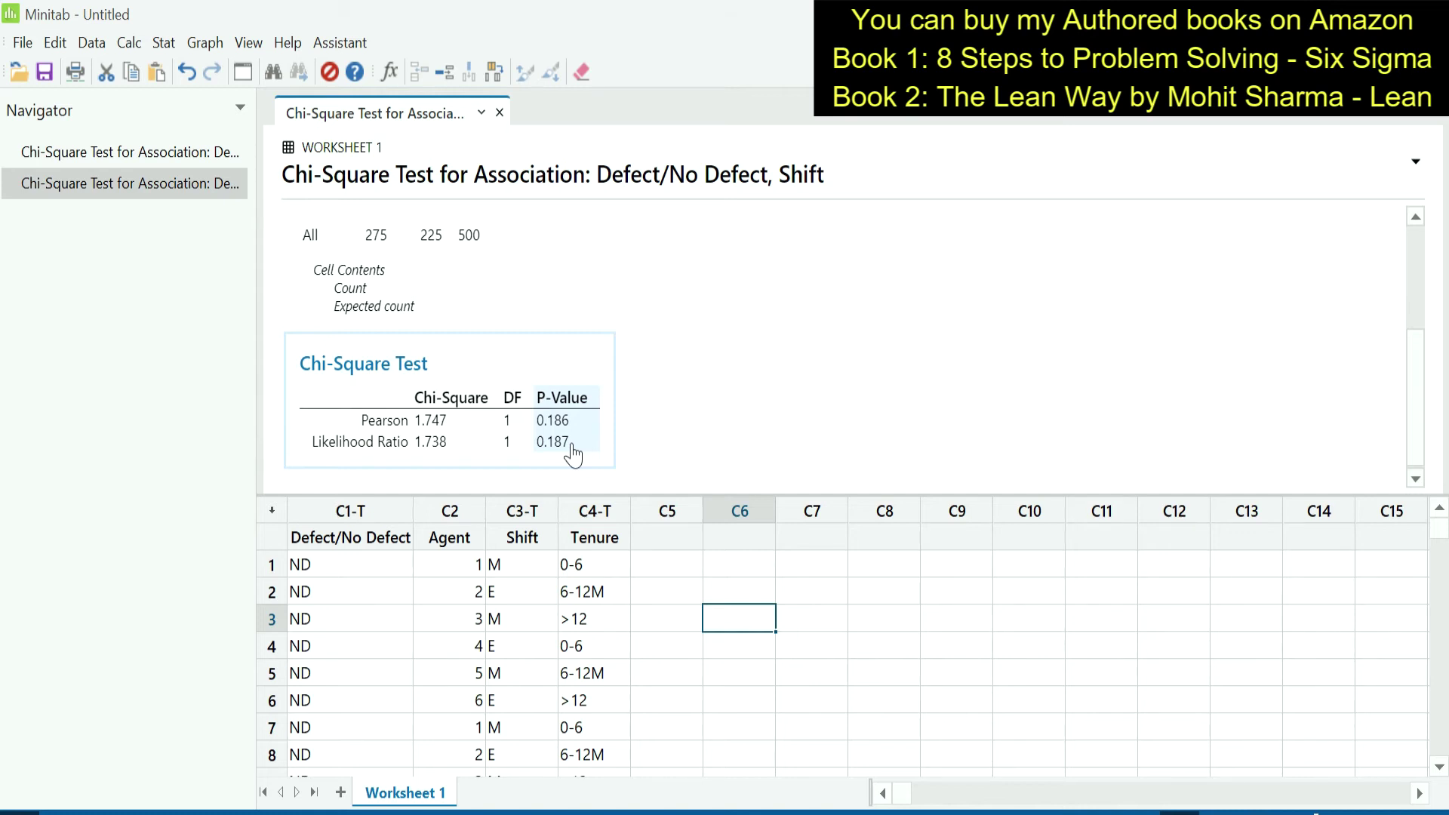
Swap Shift for C4 Tenure in Columns and run it: Pearson 20.995, DF 2, p-value 0.000
{"action": "key", "text": "ctrl+e"}
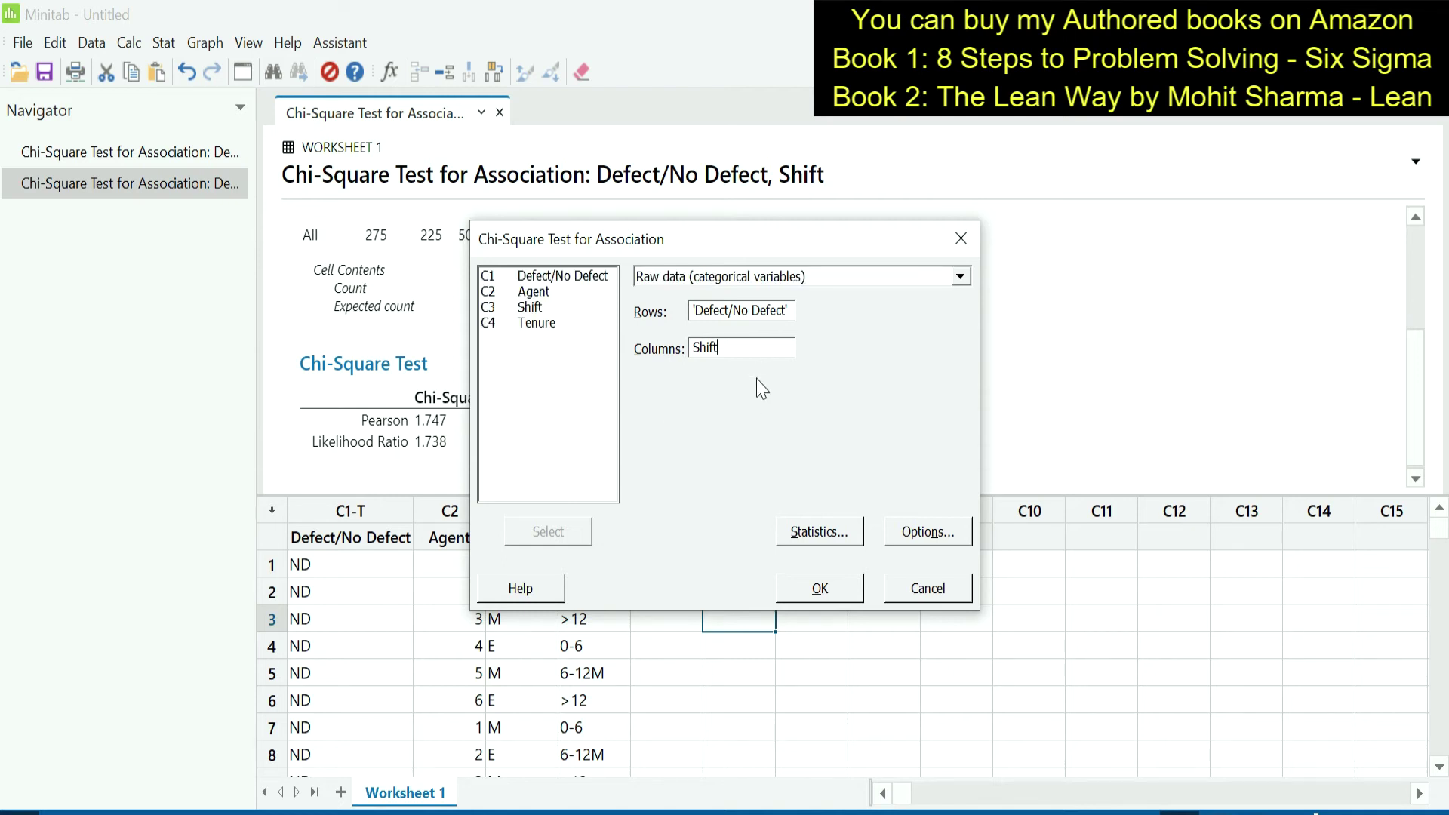
{"action": "key", "text": "BackSpace"}
{"action": "key", "text": "BackSpace"}
{"action": "key", "text": "BackSpace"}
{"action": "key", "text": "BackSpace"}
{"action": "double_click", "coordinate": [537, 323]}
{"action": "left_click", "coordinate": [839, 596]}
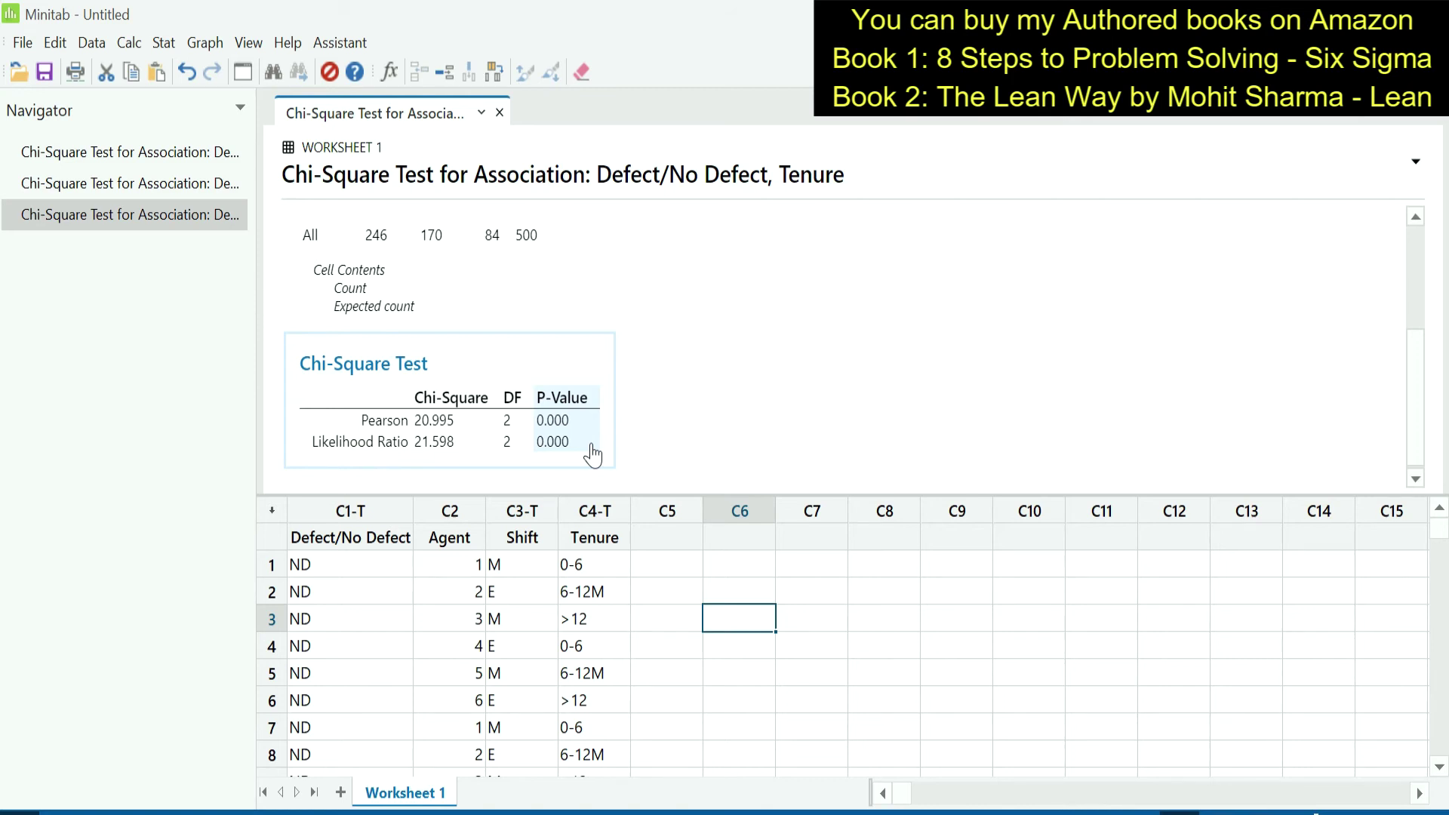
Scroll the worksheet up to view the Agent_1, Careless mistake and Knowledge Gap columns
{"action": "scroll", "coordinate": [592, 455], "scroll_direction": "up", "scroll_amount": 3}
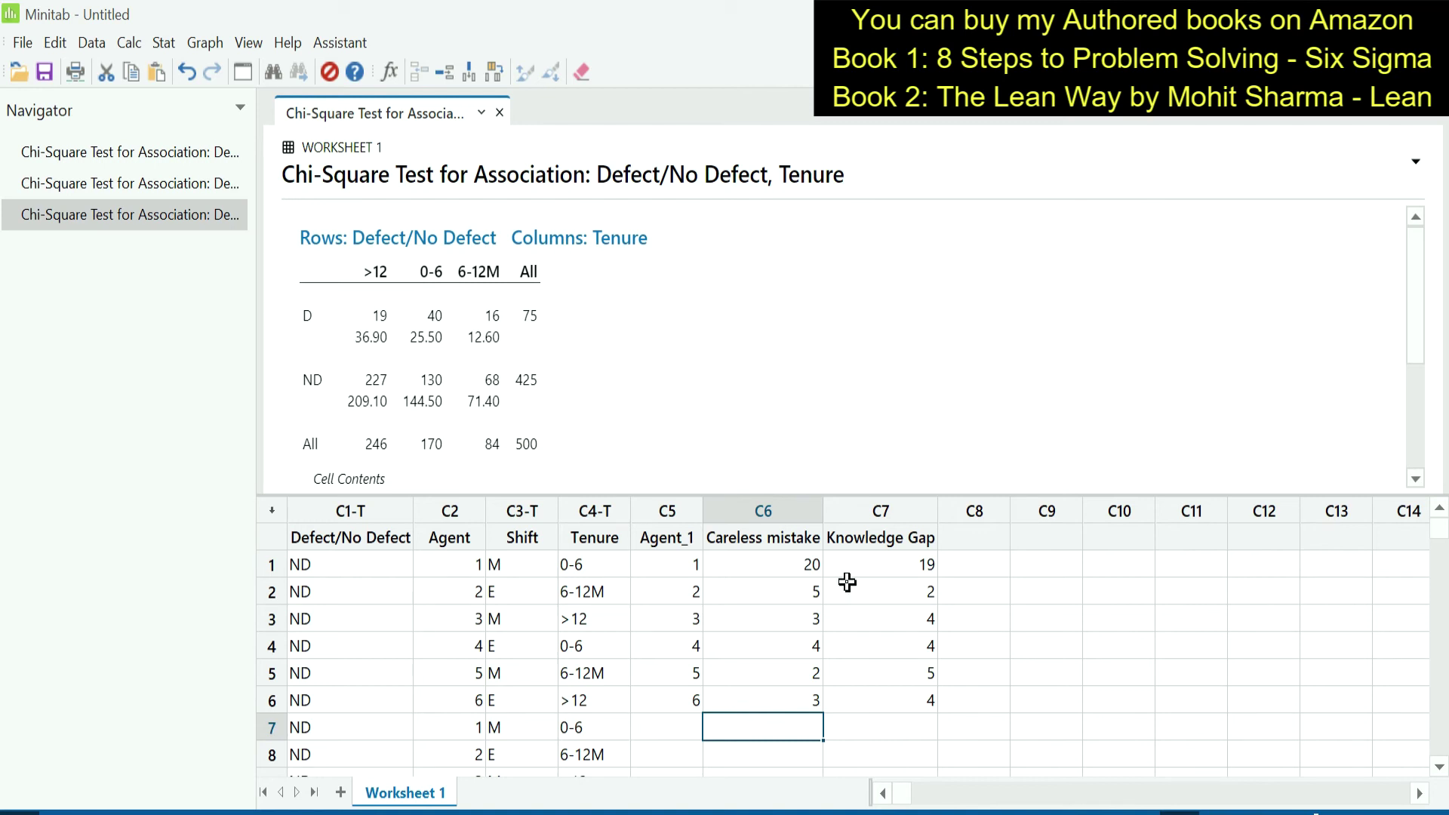
Open Stat > Quality Tools > Pareto Chart with Agent_1 as defects and Careless mistake as frequencies
{"action": "left_click", "coordinate": [163, 42]}
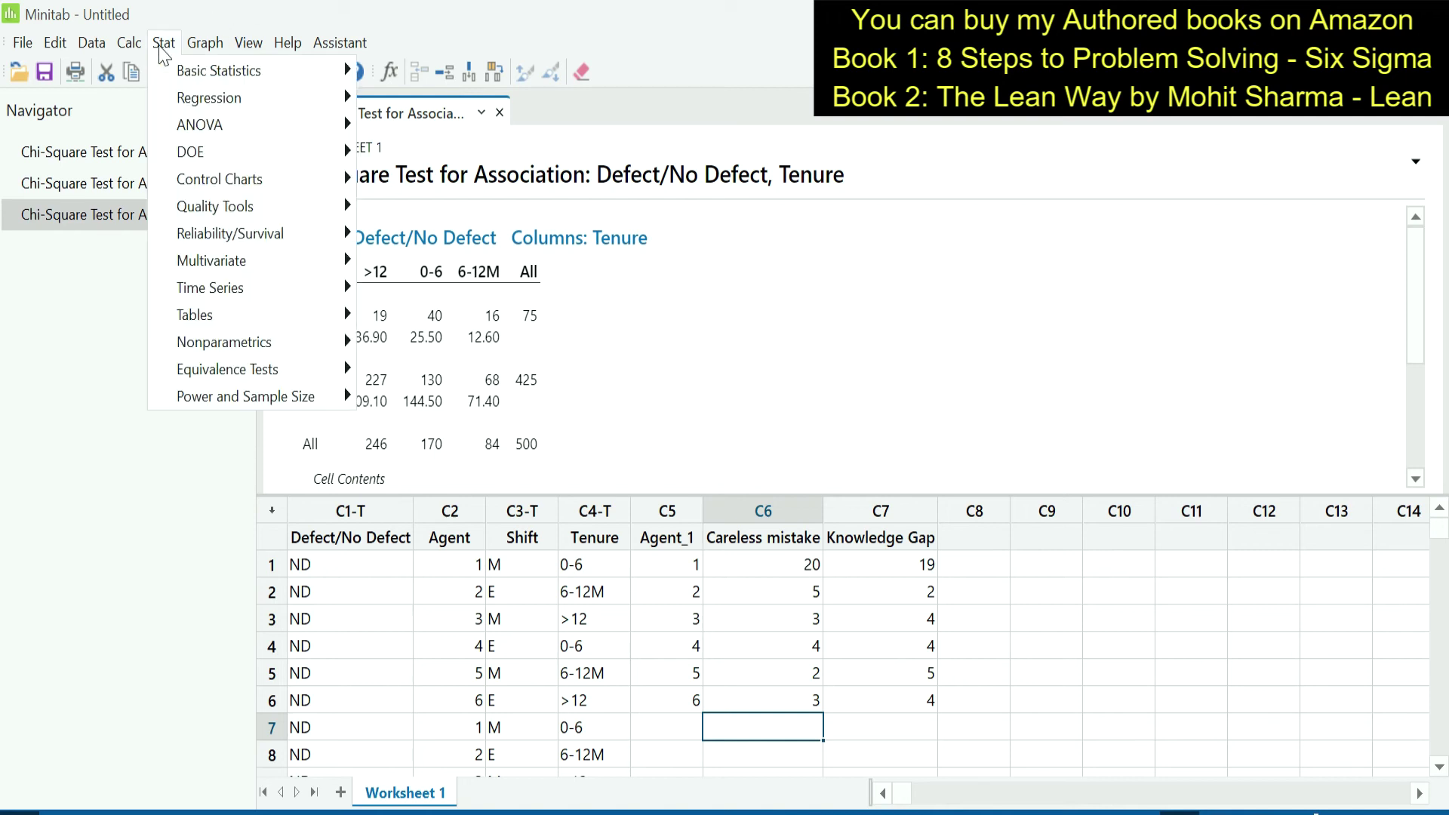
{"action": "mouse_move", "coordinate": [199, 214]}
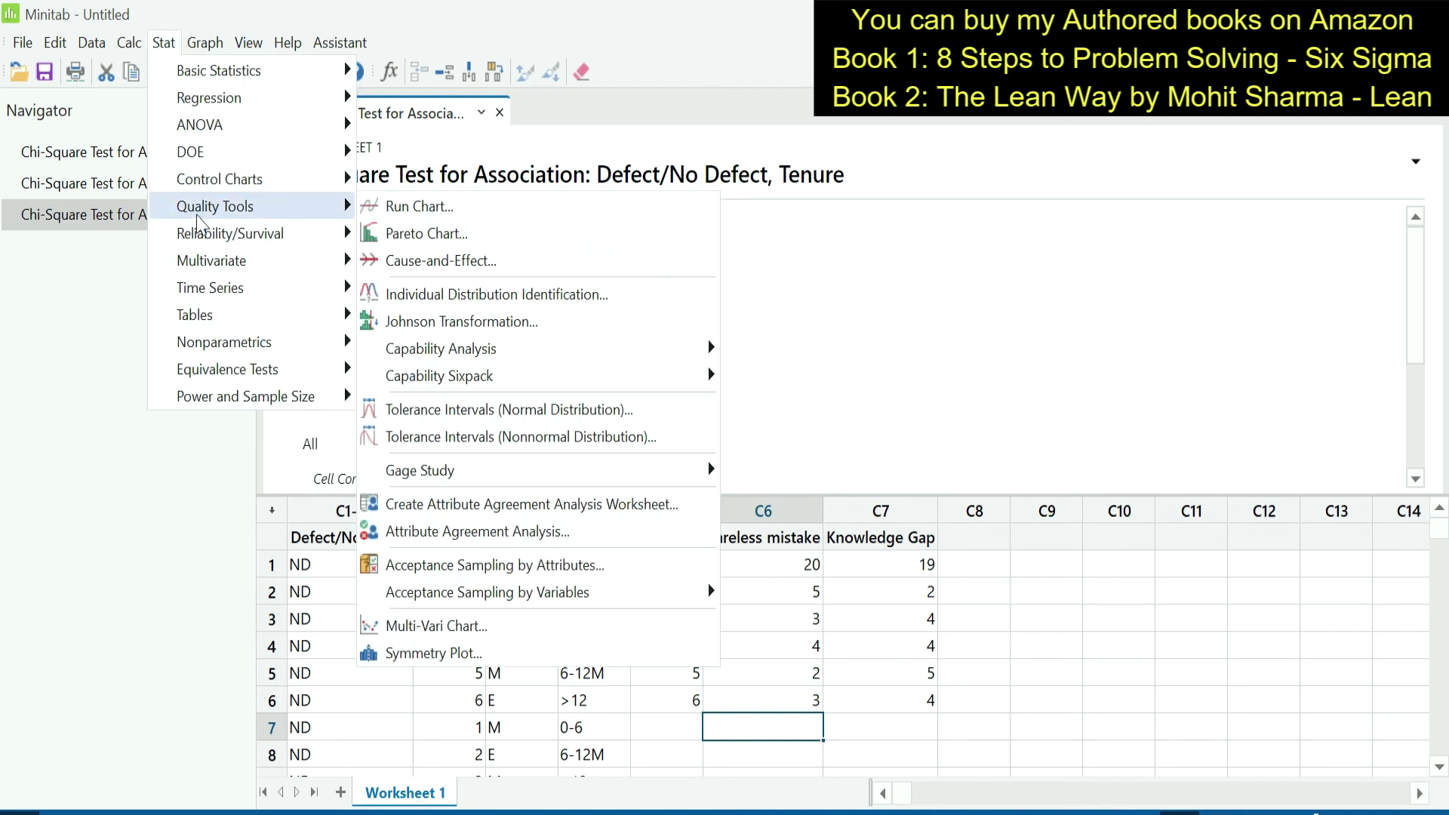
{"action": "left_click", "coordinate": [540, 241]}
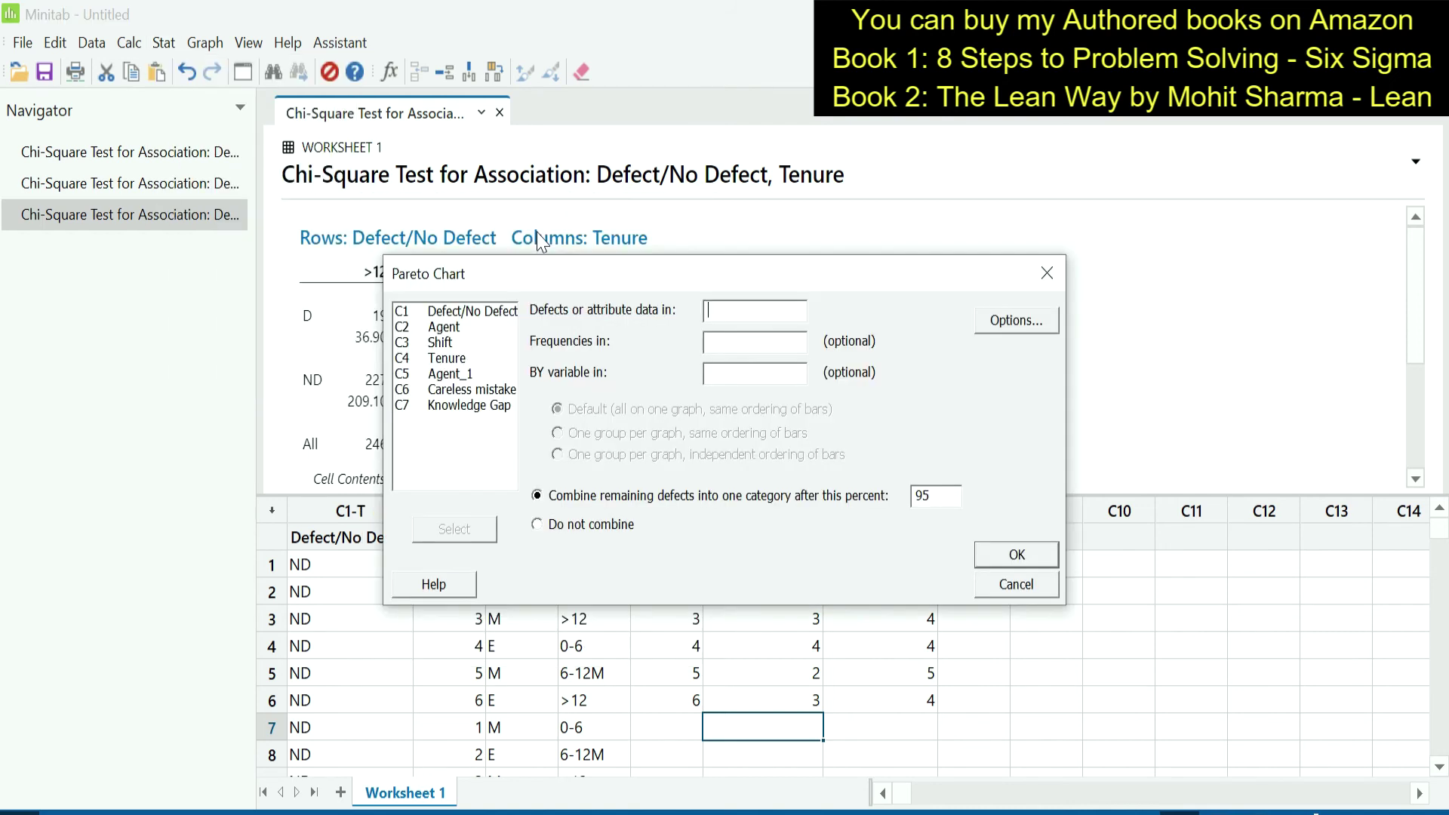
{"action": "double_click", "coordinate": [455, 376]}
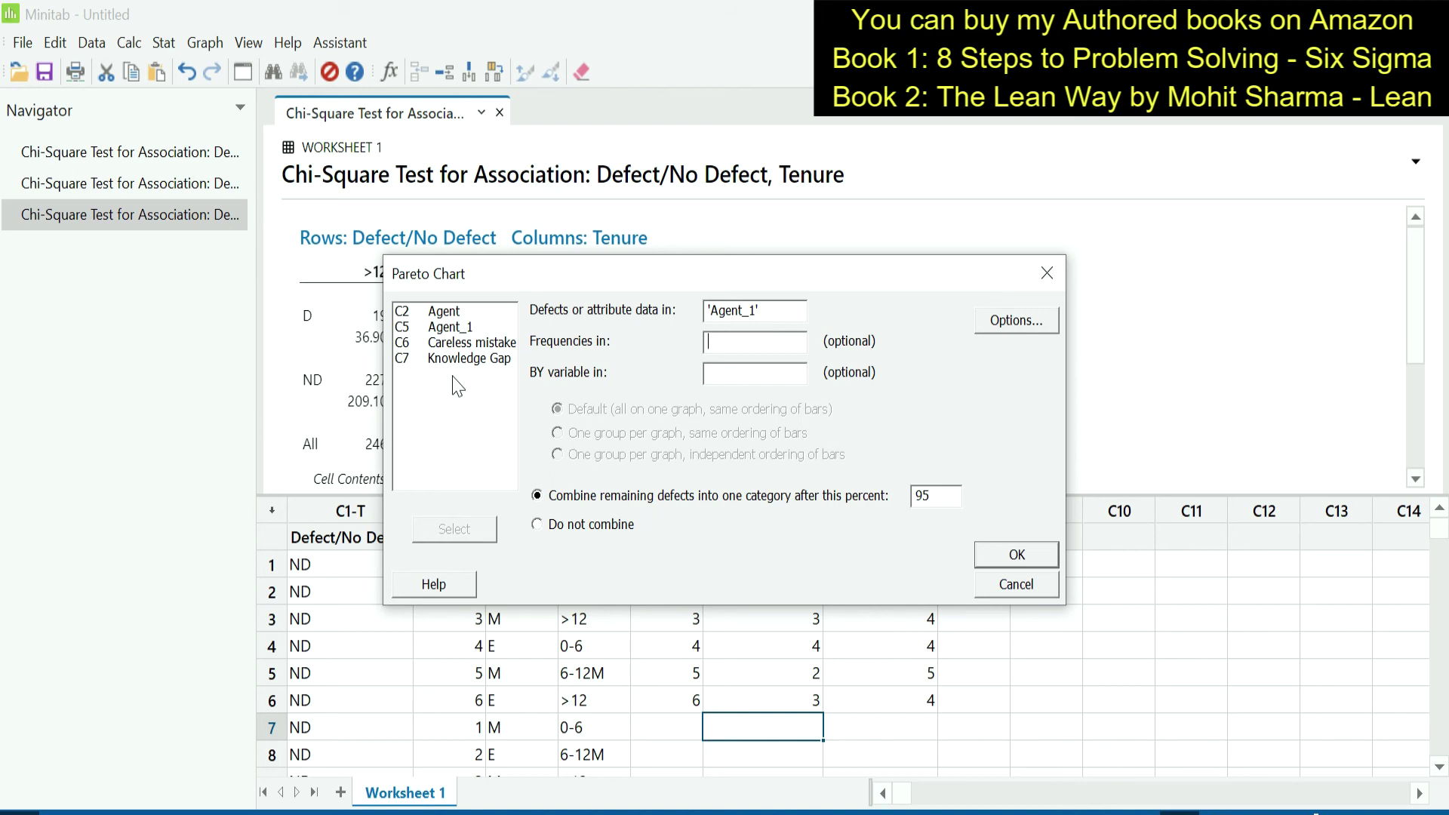
{"action": "double_click", "coordinate": [484, 350]}
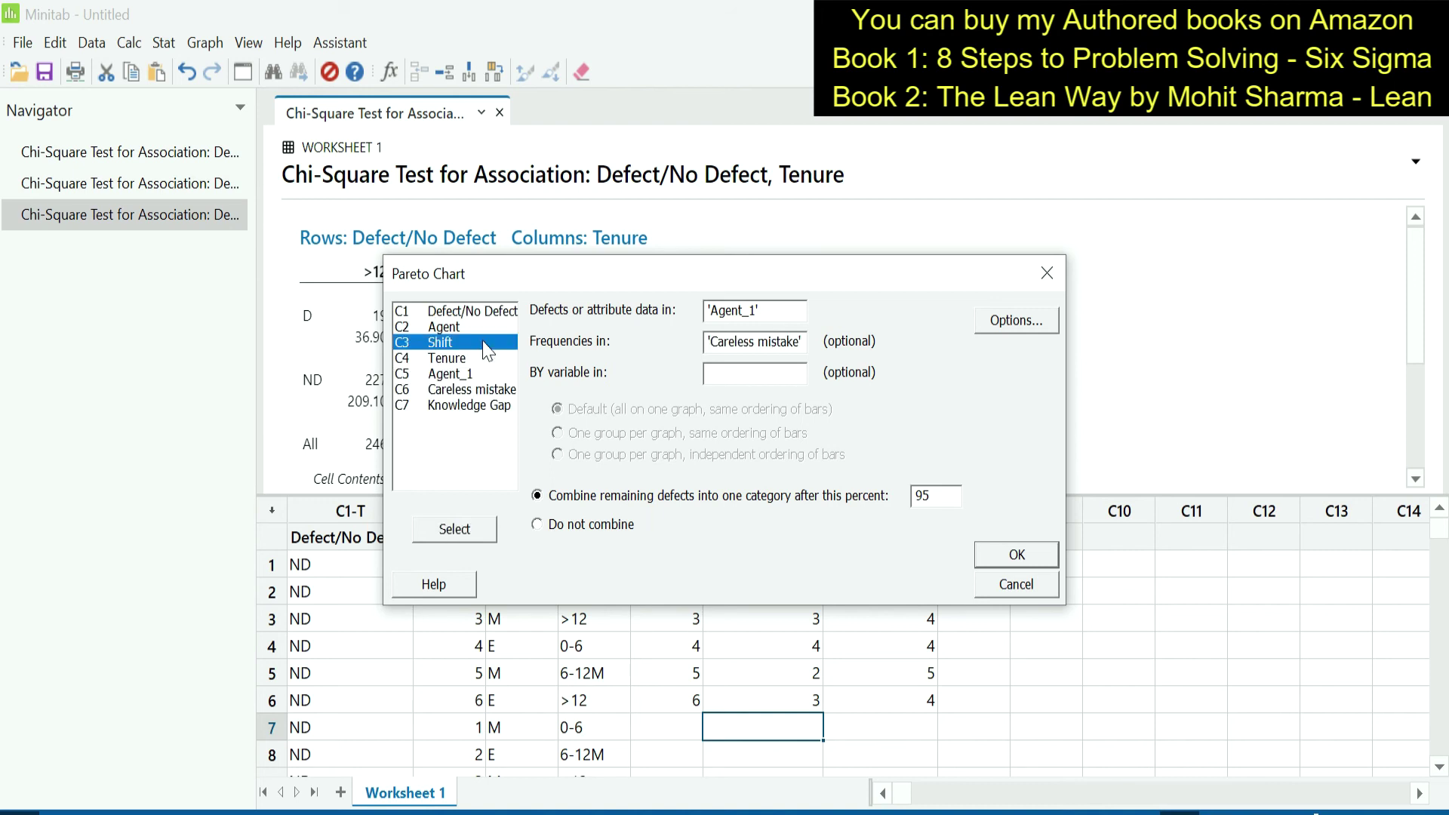
Create the careless-mistake Pareto chart (agent 1 at 54.1%), inspect it enlarged, and reopen its settings
{"action": "left_click", "coordinate": [994, 557]}
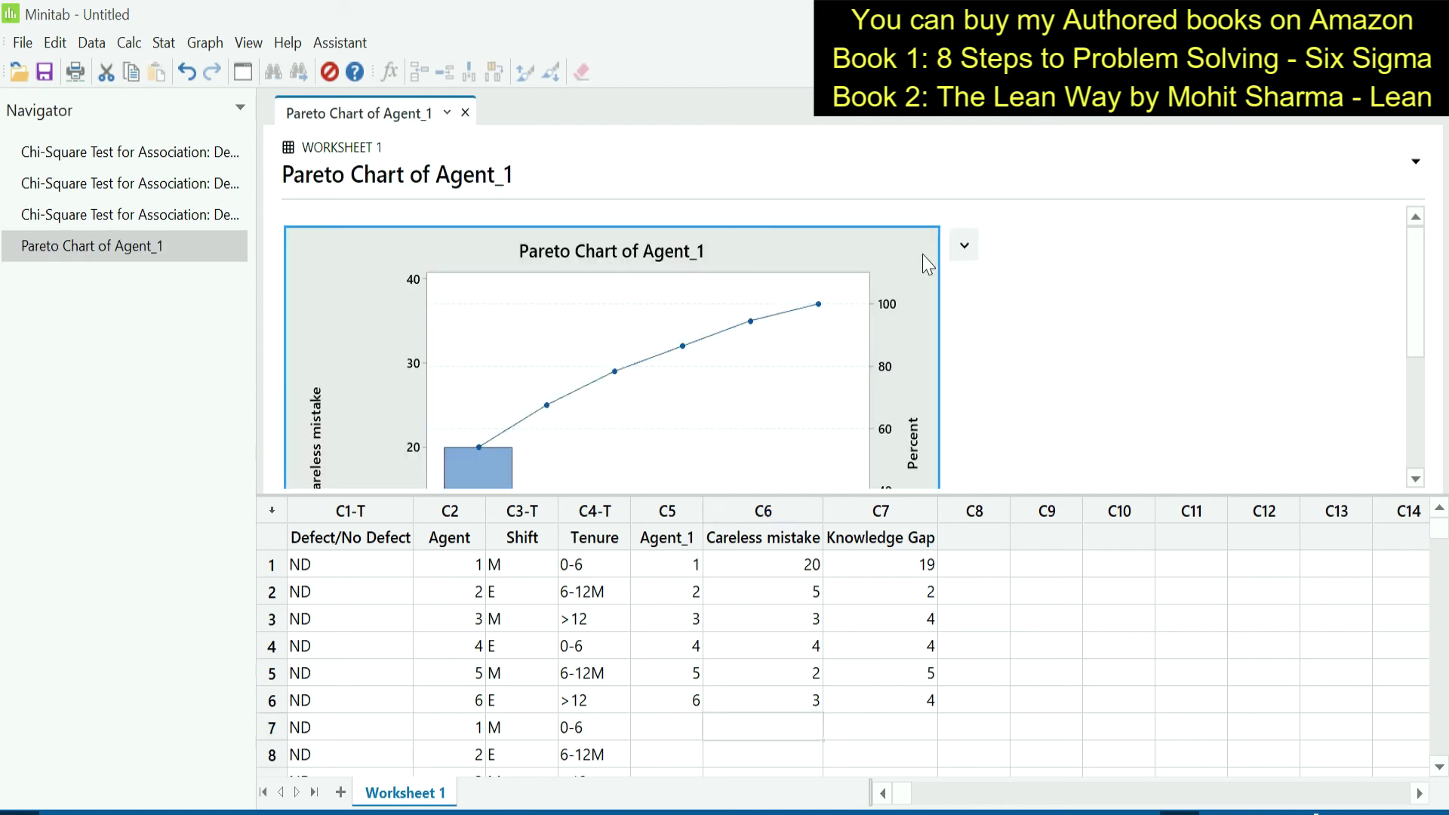
{"action": "double_click", "coordinate": [922, 255]}
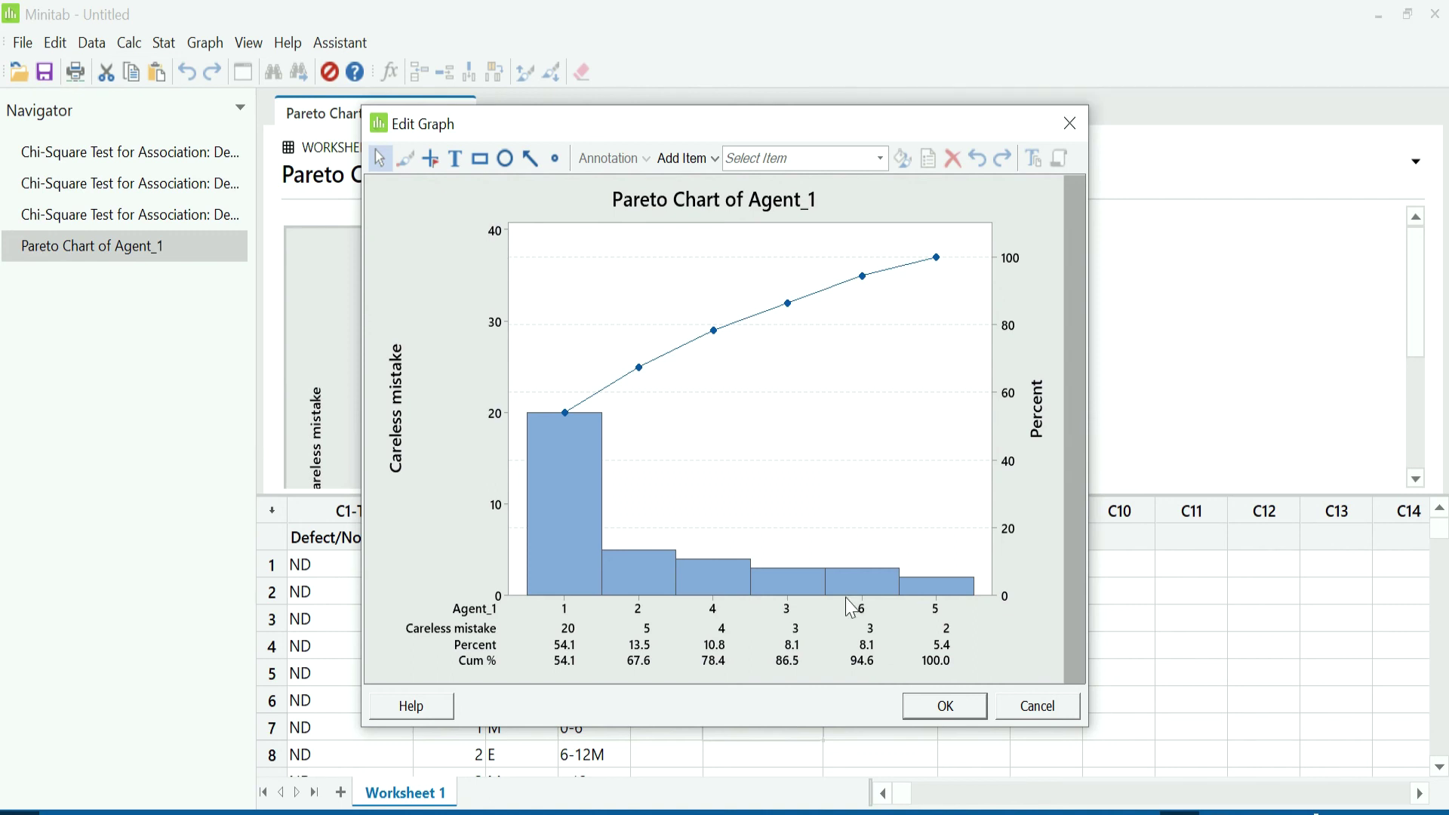
{"action": "left_click", "coordinate": [959, 709]}
{"action": "key", "text": "ctrl+e"}
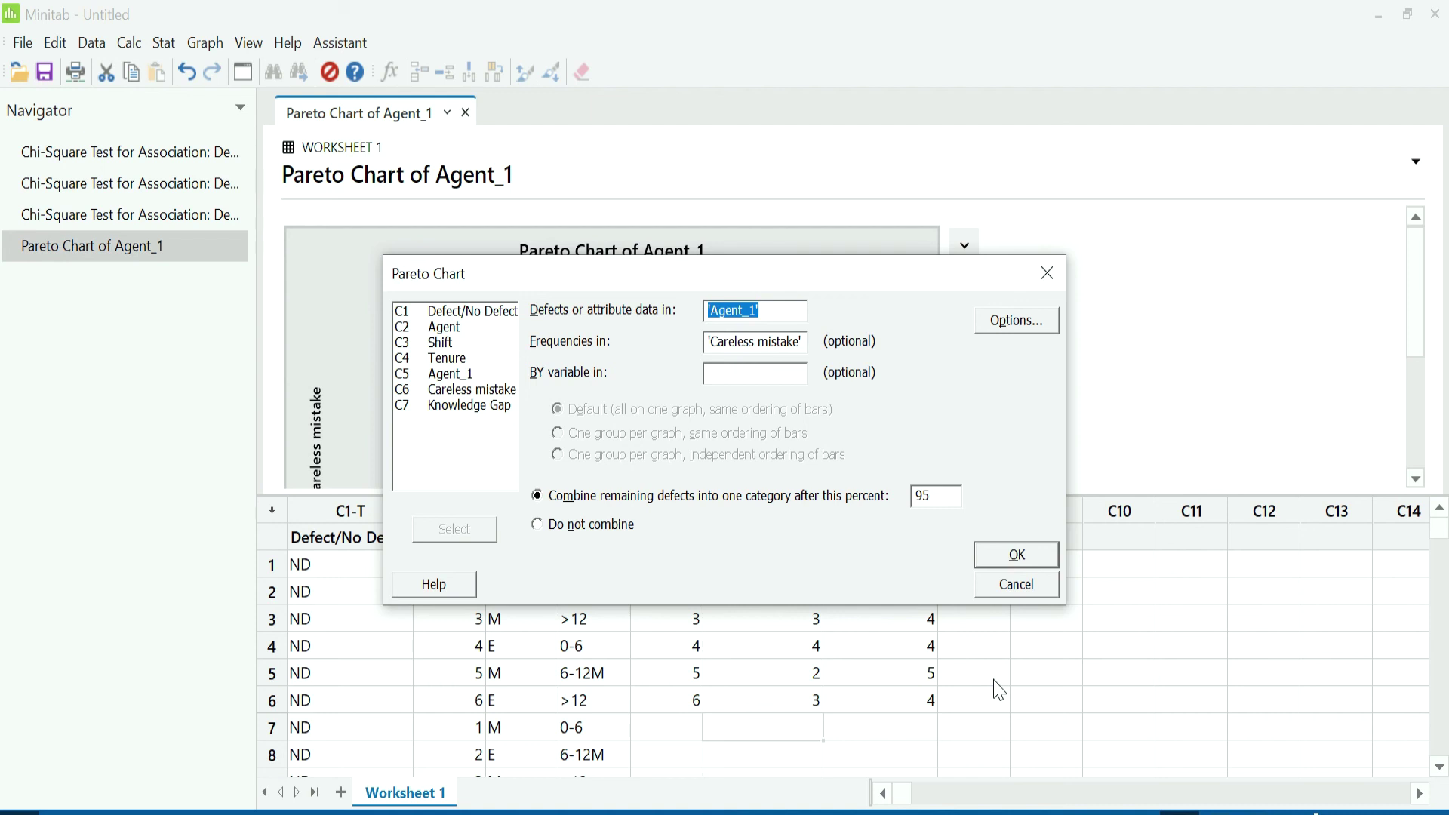
Replace Careless mistake with C7 Knowledge Gap as frequencies and chart it, agent 1 at 19 (50.0%)
{"action": "left_click", "coordinate": [793, 343]}
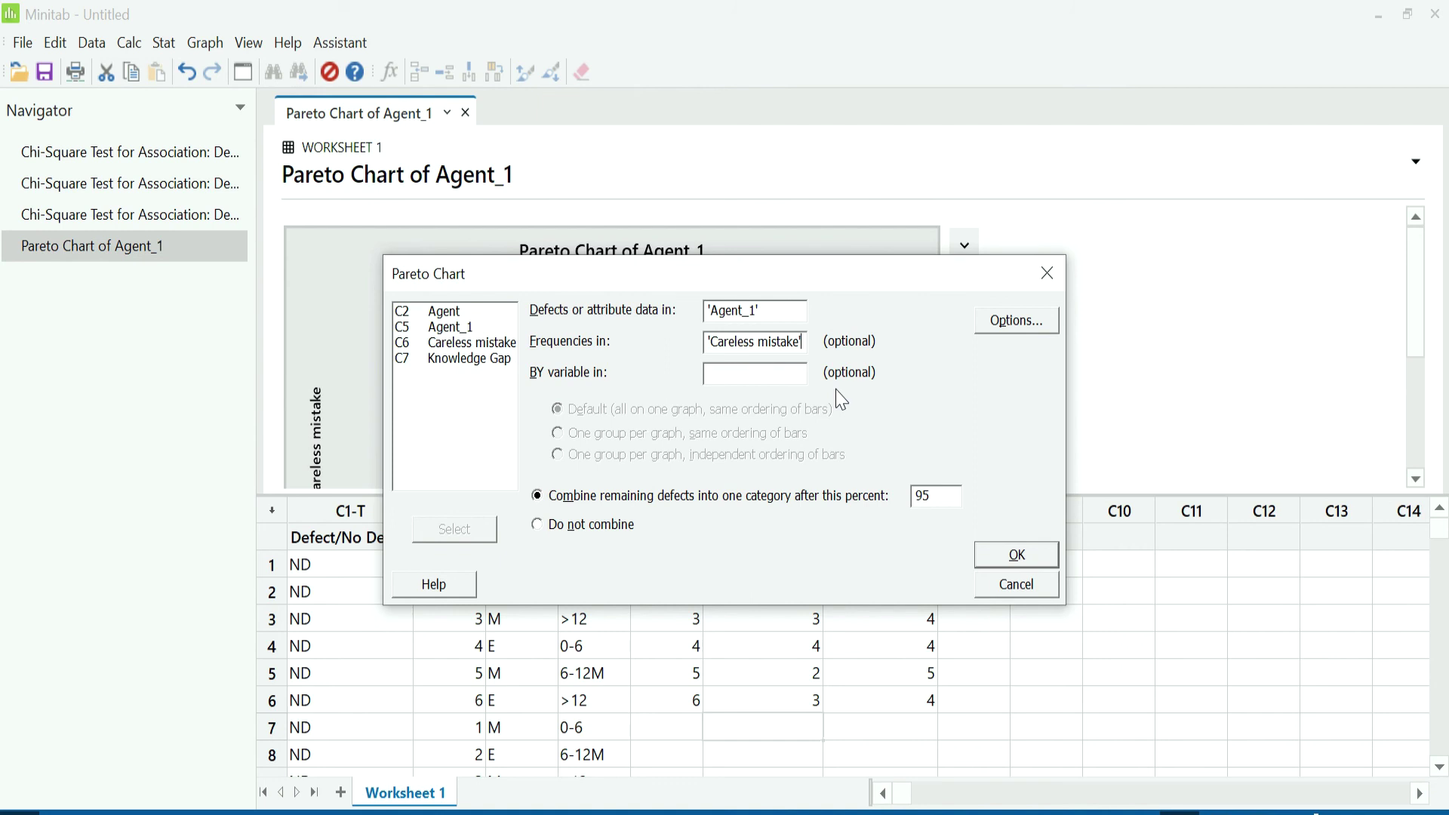
{"action": "key", "text": "BackSpace"}
{"action": "key", "text": "BackSpace"}
{"action": "key", "text": "BackSpace"}
{"action": "key", "text": "BackSpace"}
{"action": "key", "text": "BackSpace"}
{"action": "key", "text": "BackSpace"}
{"action": "key", "text": "BackSpace"}
{"action": "key", "text": "BackSpace"}
{"action": "key", "text": "BackSpace"}
{"action": "key", "text": "BackSpace"}
{"action": "key", "text": "BackSpace"}
{"action": "key", "text": "BackSpace"}
{"action": "key", "text": "BackSpace"}
{"action": "key", "text": "BackSpace"}
{"action": "key", "text": "BackSpace"}
{"action": "key", "text": "BackSpace"}
{"action": "key", "text": "BackSpace"}
{"action": "key", "text": "BackSpace"}
{"action": "double_click", "coordinate": [453, 358]}
{"action": "left_click", "coordinate": [985, 554]}
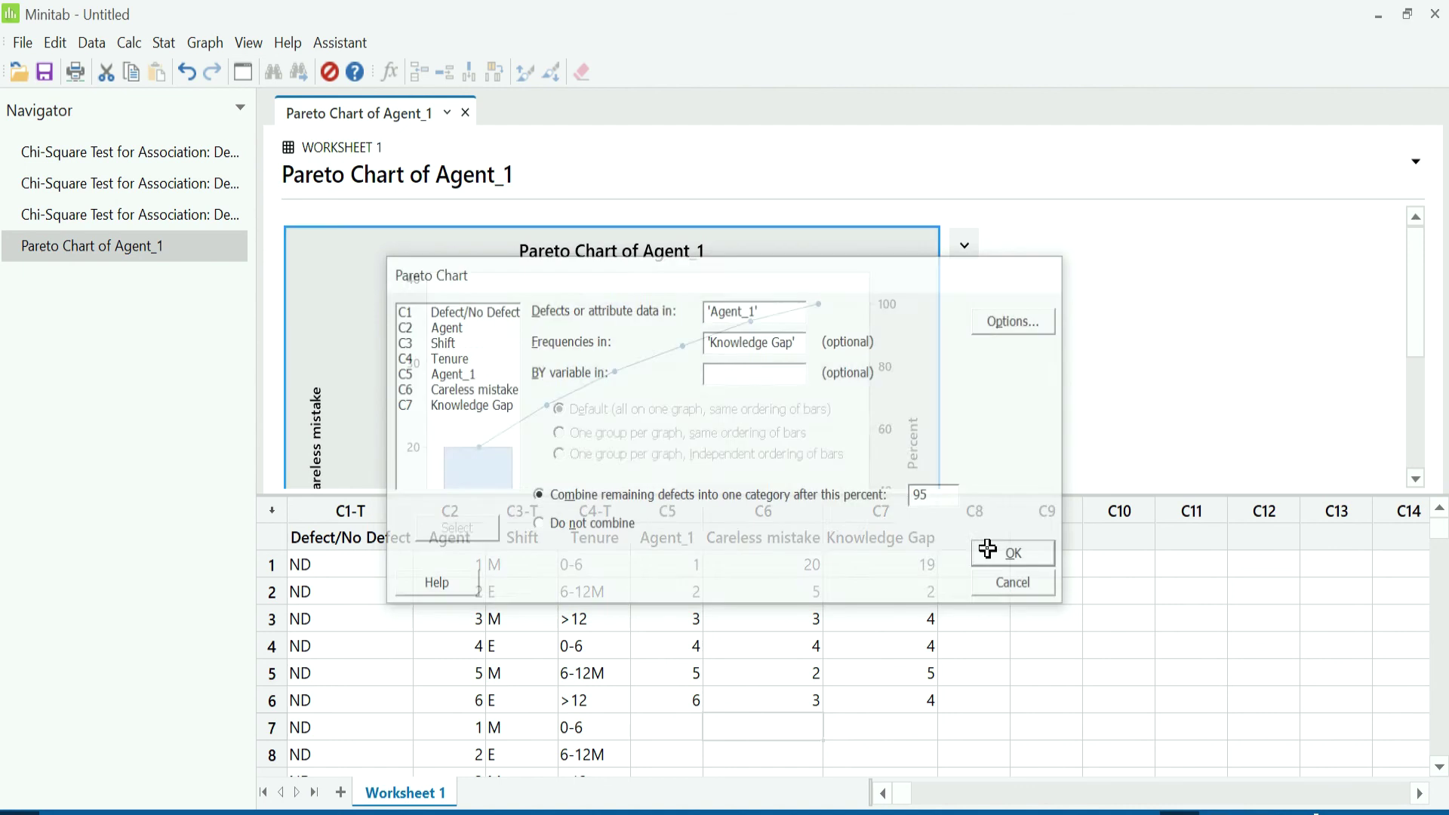
{"action": "double_click", "coordinate": [840, 257]}
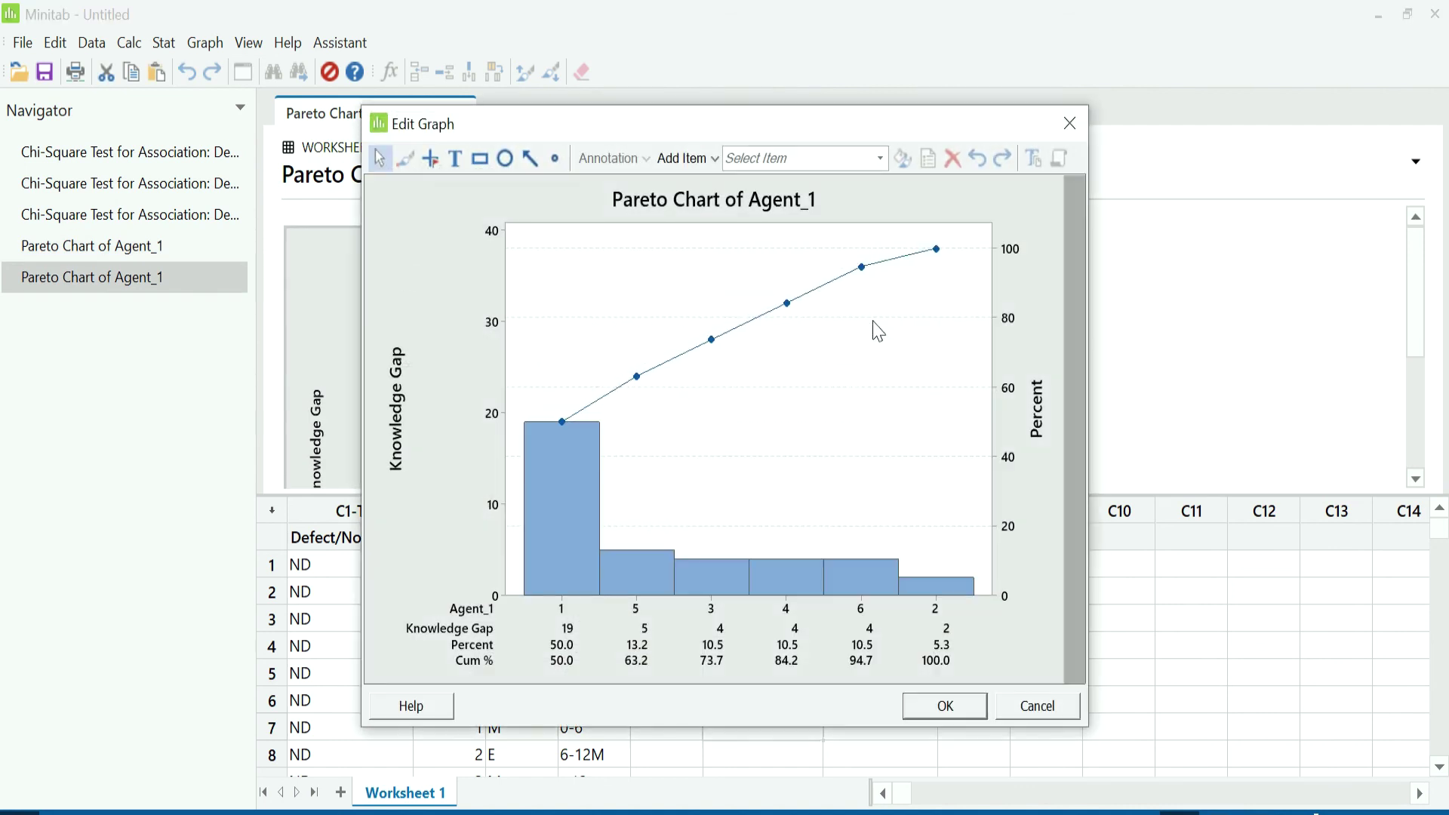